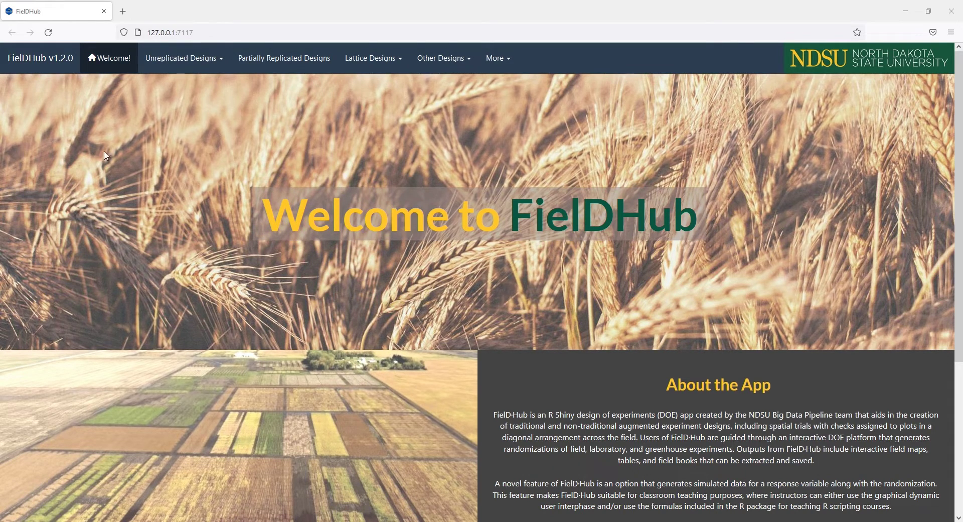
# - Open the Other Designs menu to list the additional experimental designs
pyautogui.click(441, 64)
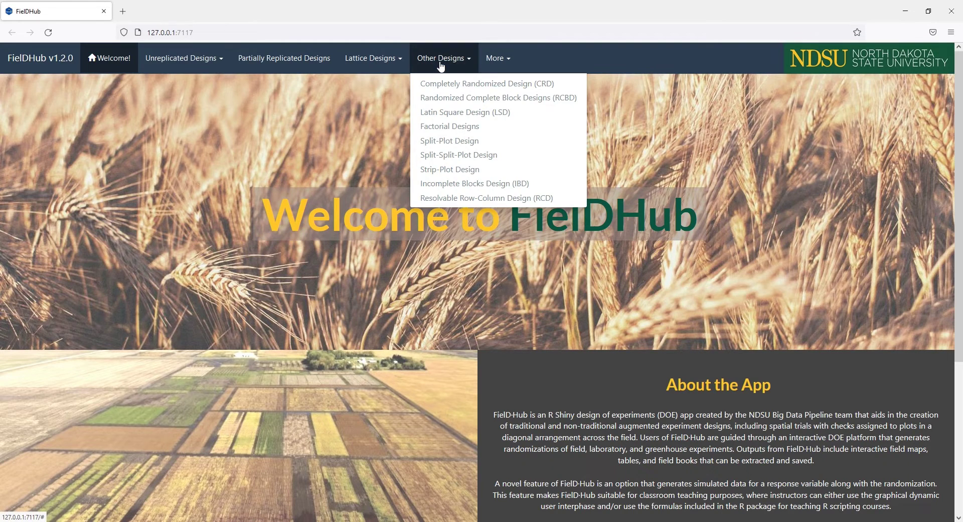
# - Open the RCBD form with Import entries' list set to No, so treatments are entered by count
pyautogui.click(438, 99)
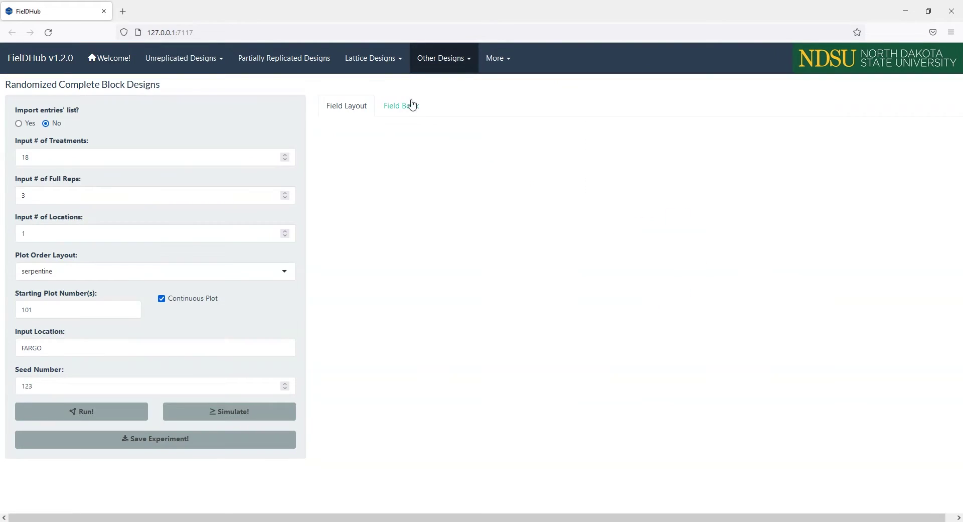
pyautogui.click(20, 124)
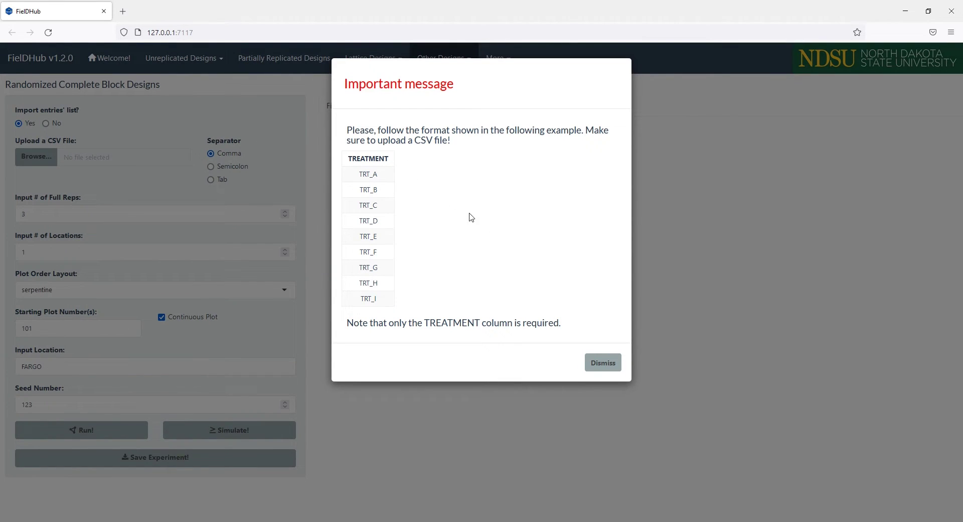
pyautogui.click(607, 371)
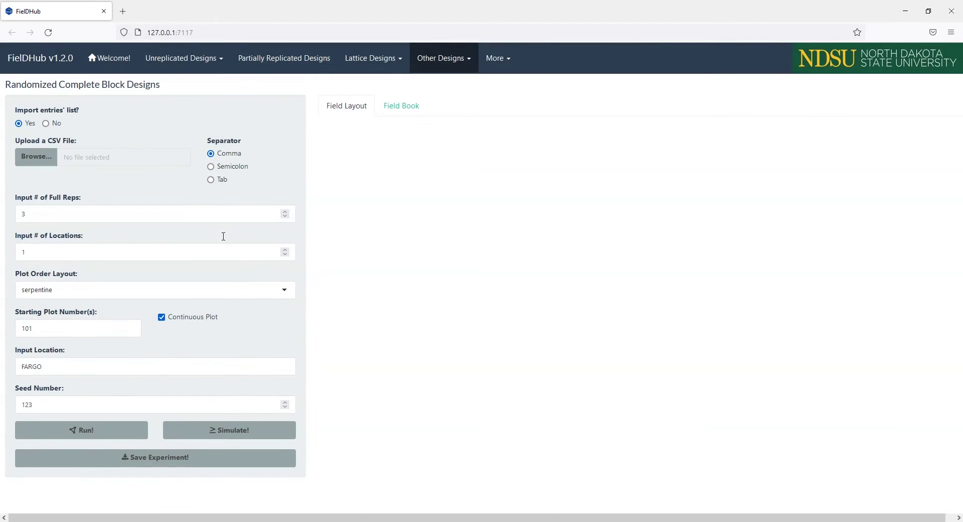
pyautogui.click(47, 124)
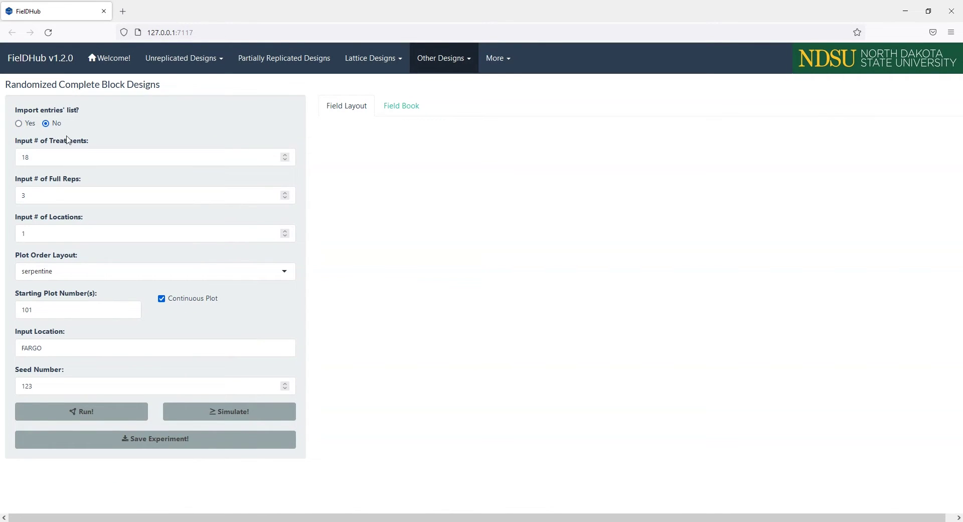
pyautogui.doubleClick(93, 158)
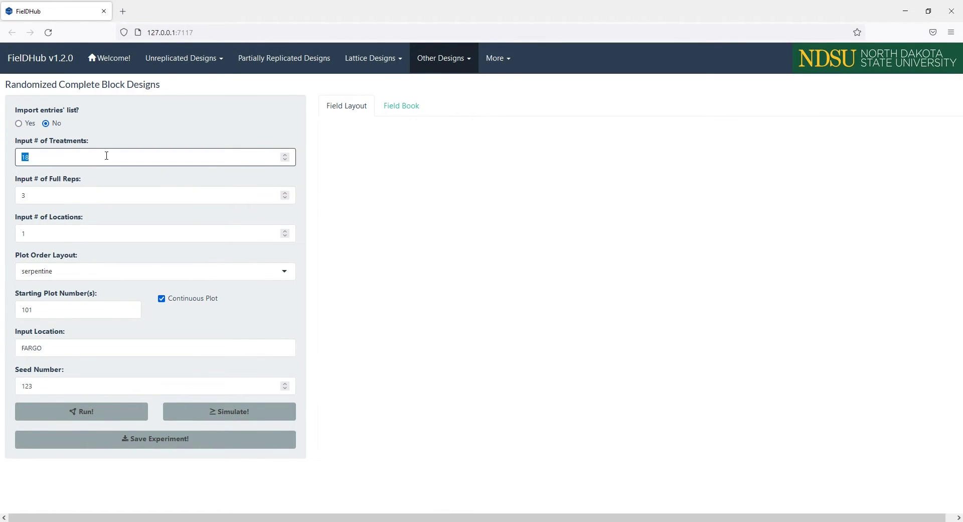
# - Enter 24 treatments and 3 full reps, keeping serpentine plot order
pyautogui.write('24')
pyautogui.click(327, 167)
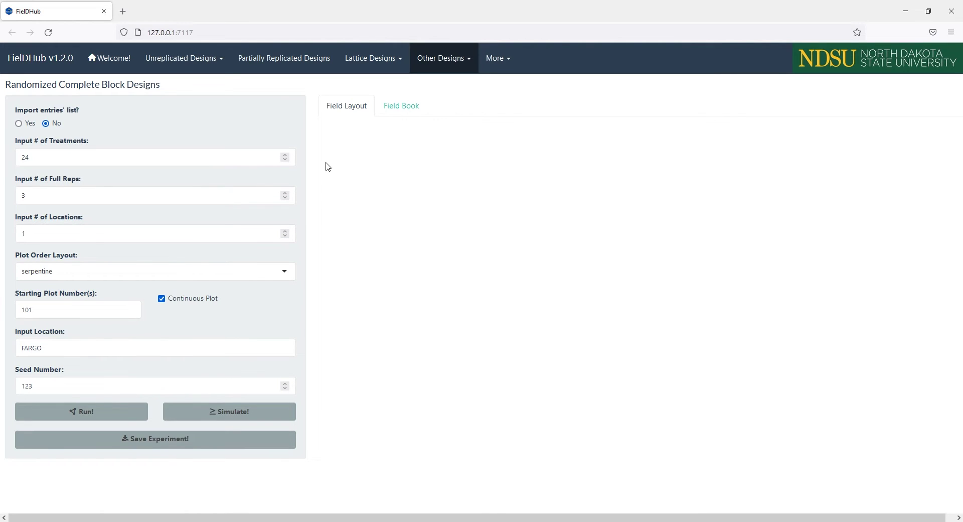
pyautogui.doubleClick(253, 191)
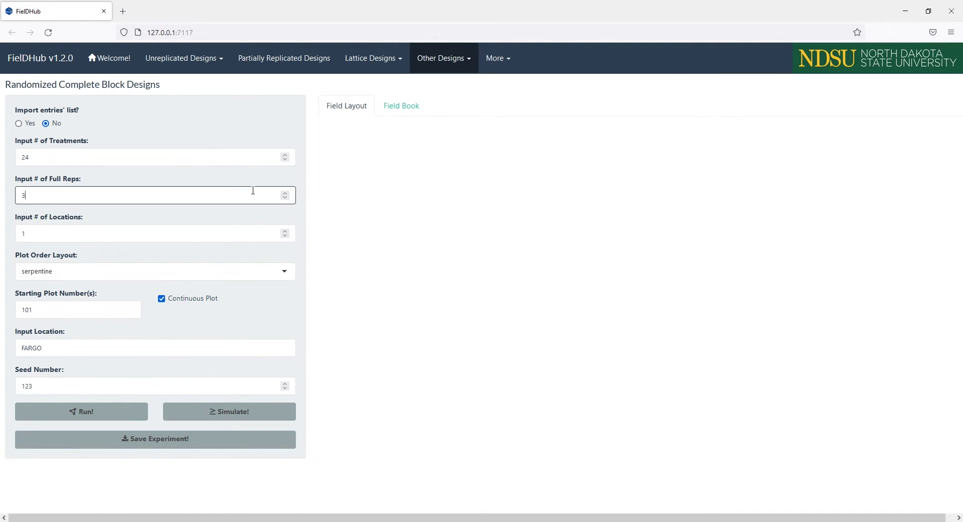
pyautogui.click(312, 194)
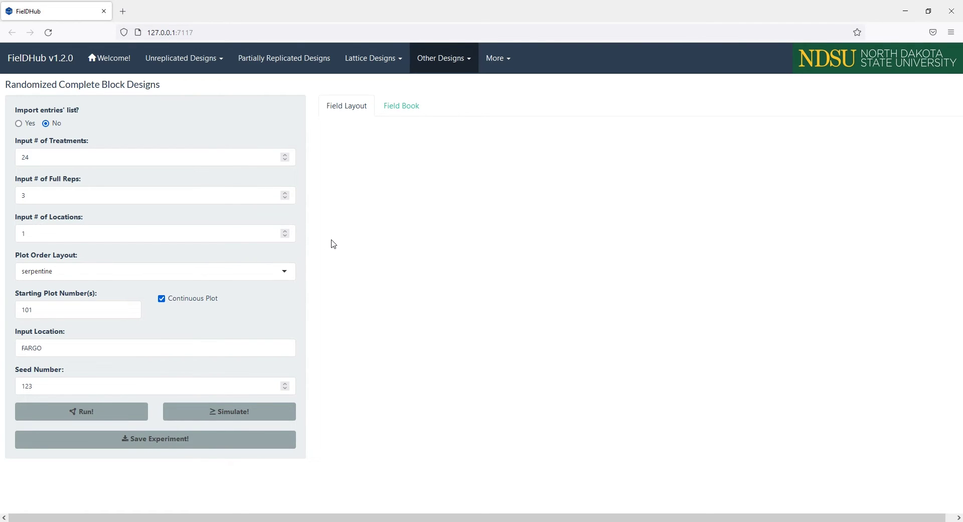
pyautogui.click(284, 276)
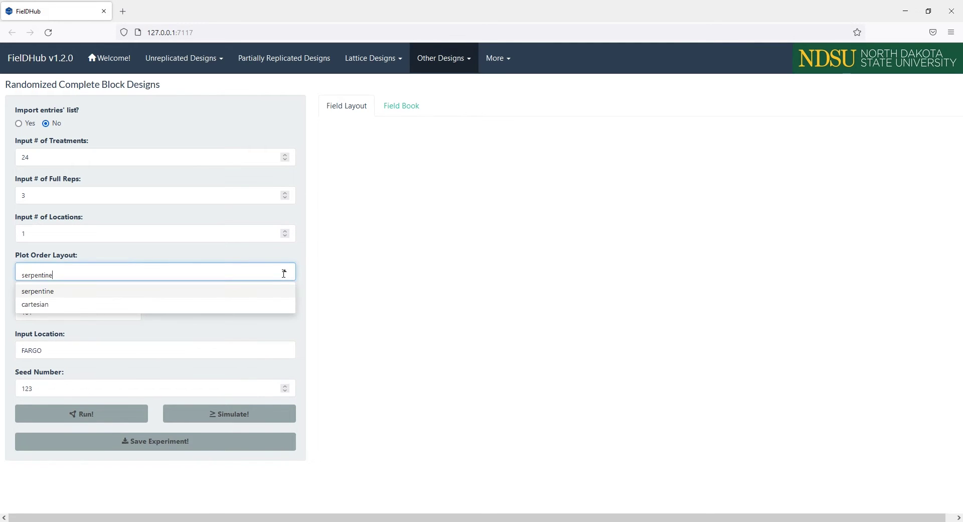
pyautogui.click(279, 299)
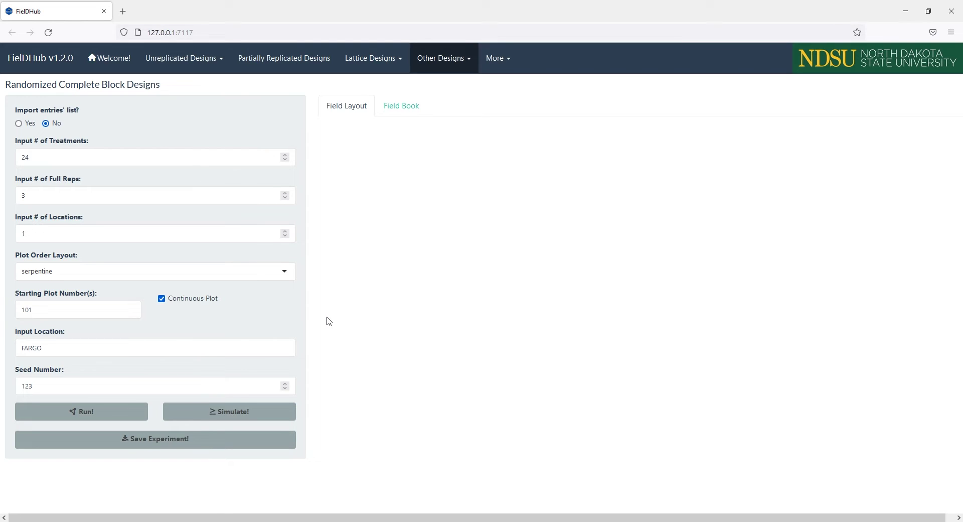
# - Generate the layout as a Horizontal Stack Panel, layout option 2 showing plot numbers, and export it as CSV
pyautogui.click(137, 419)
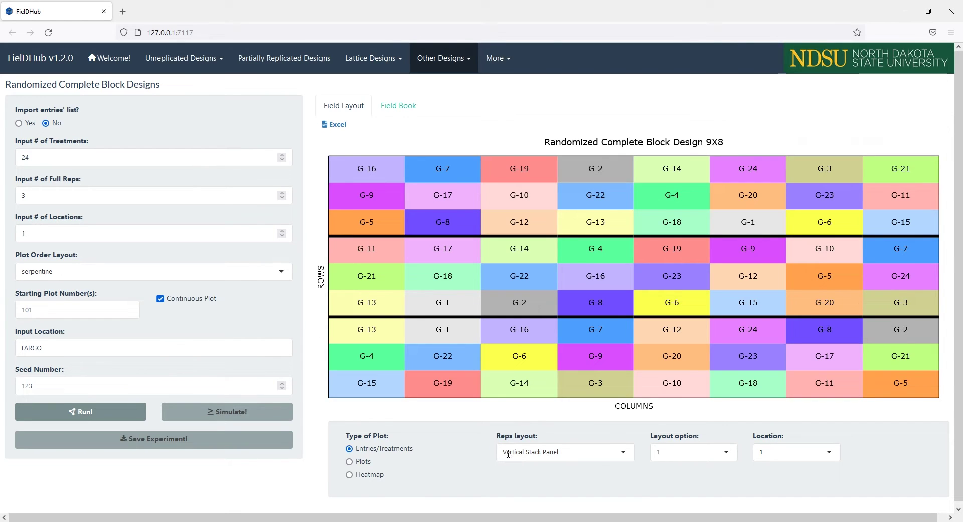
pyautogui.click(509, 456)
pyautogui.click(508, 486)
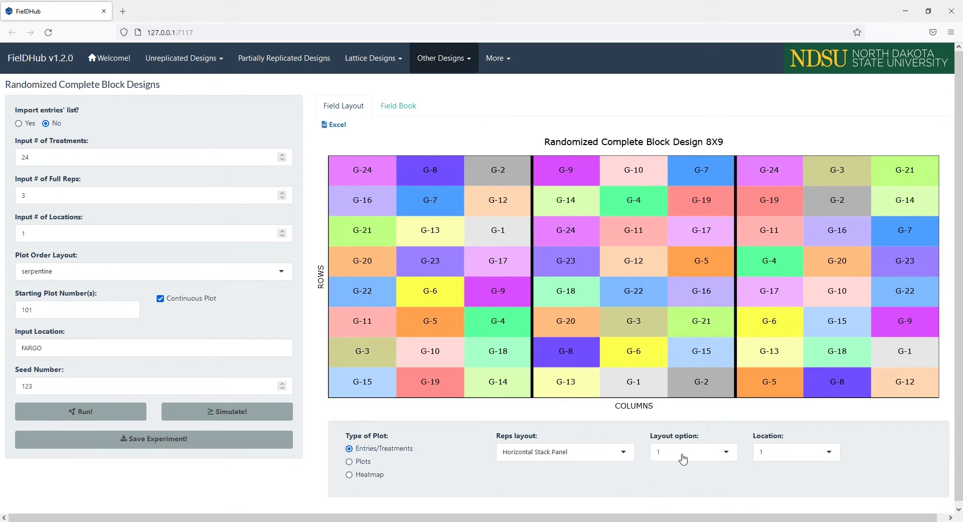
pyautogui.click(682, 455)
pyautogui.click(675, 486)
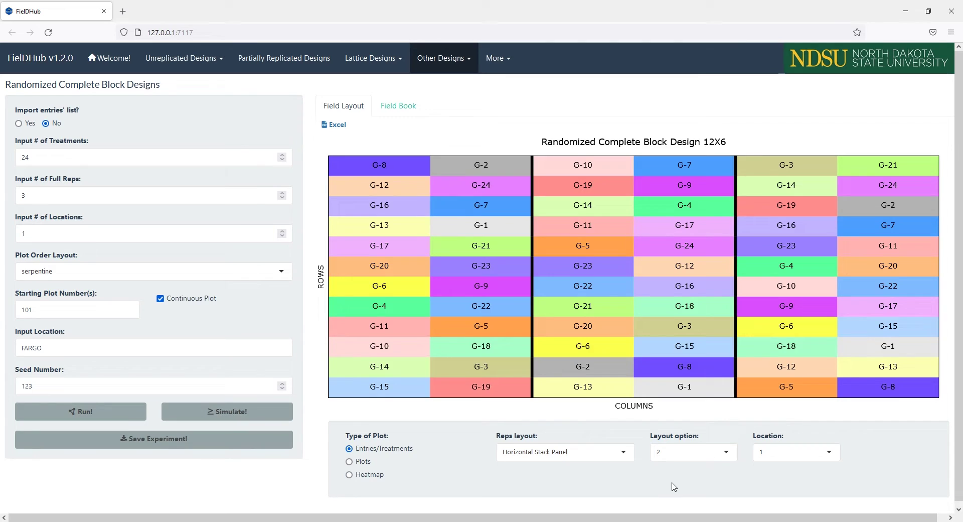
pyautogui.click(366, 465)
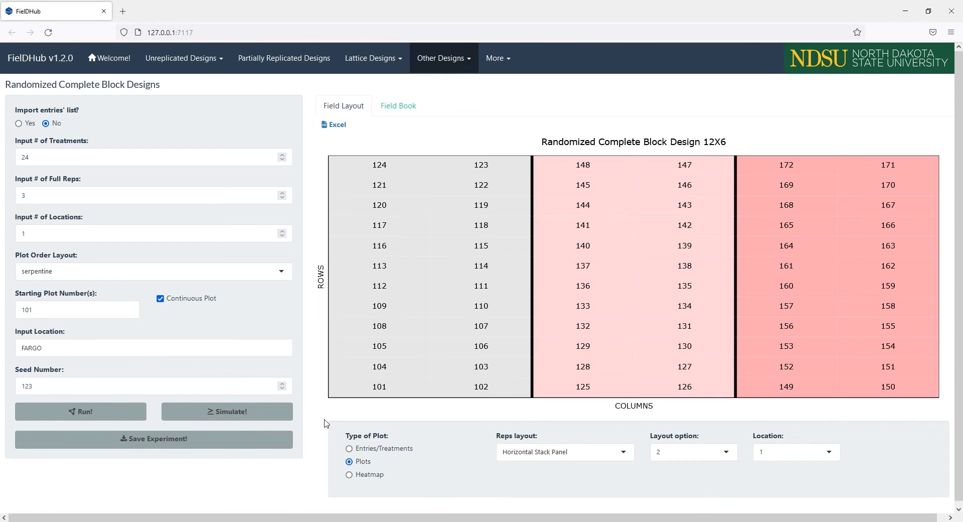
pyautogui.click(334, 125)
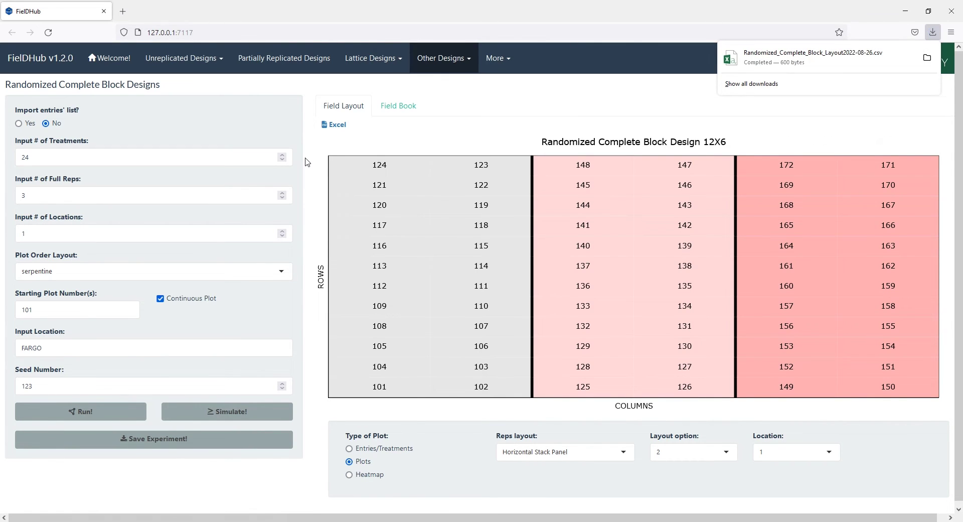
# - Filter the Field Book to REP 2 and save the experiment as RCBD_2022-08-26.csv
pyautogui.click(399, 107)
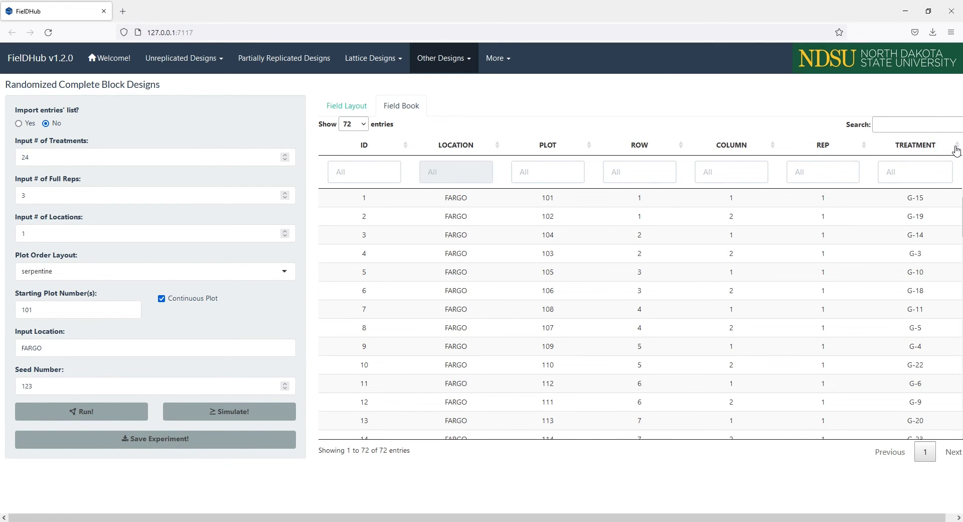
pyautogui.click(810, 171)
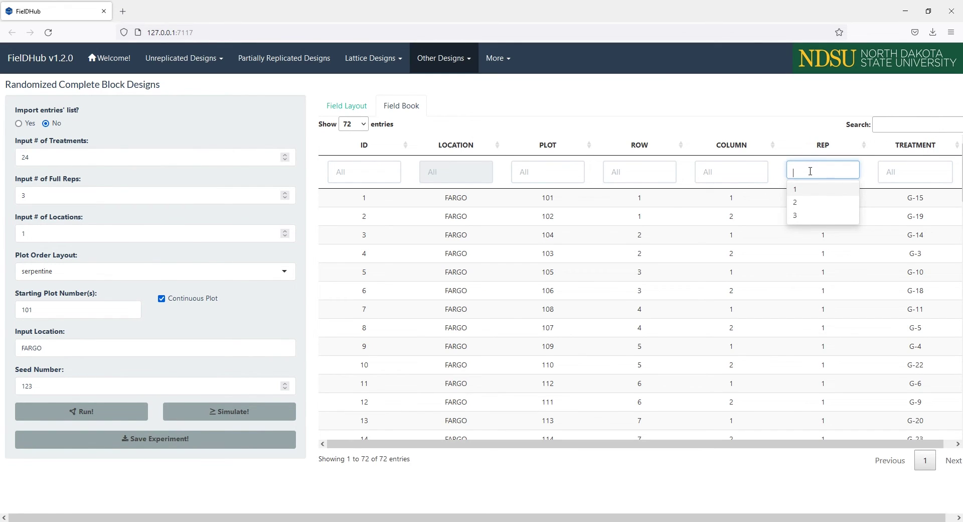
pyautogui.write('2')
pyautogui.click(803, 189)
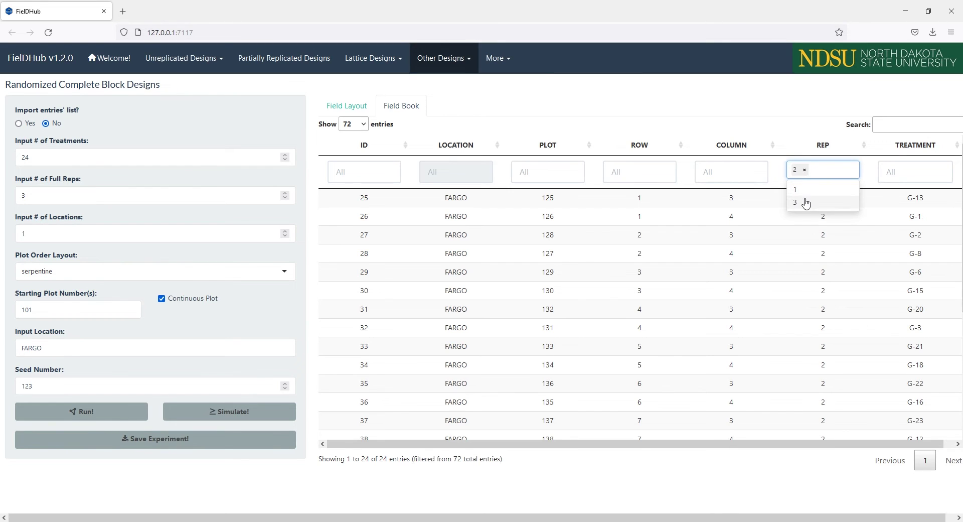
pyautogui.click(778, 129)
pyautogui.click(163, 440)
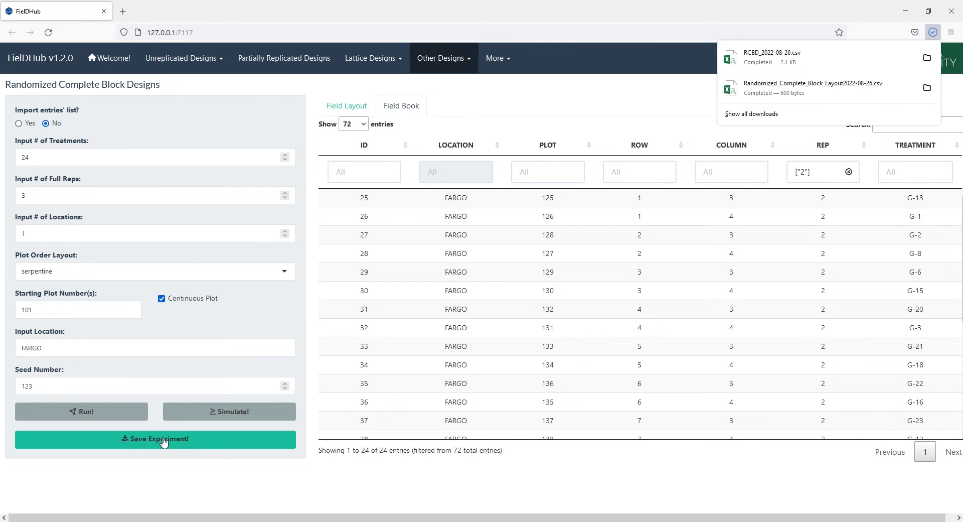
pyautogui.click(168, 468)
# - Simulate YIELD from 1 to 22 and plot it as a Field Layout heatmap
pyautogui.click(201, 420)
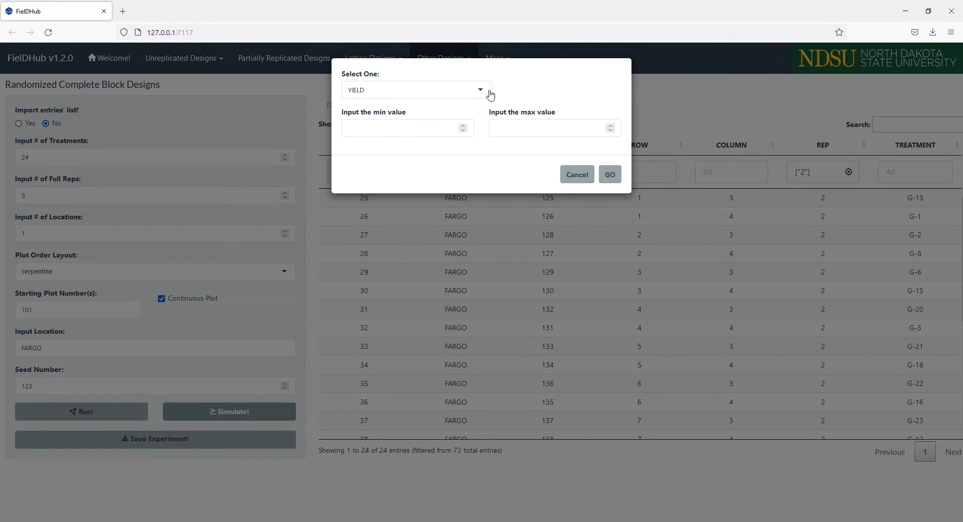
pyautogui.click(463, 125)
pyautogui.click(612, 126)
pyautogui.click(612, 126)
pyautogui.click(610, 174)
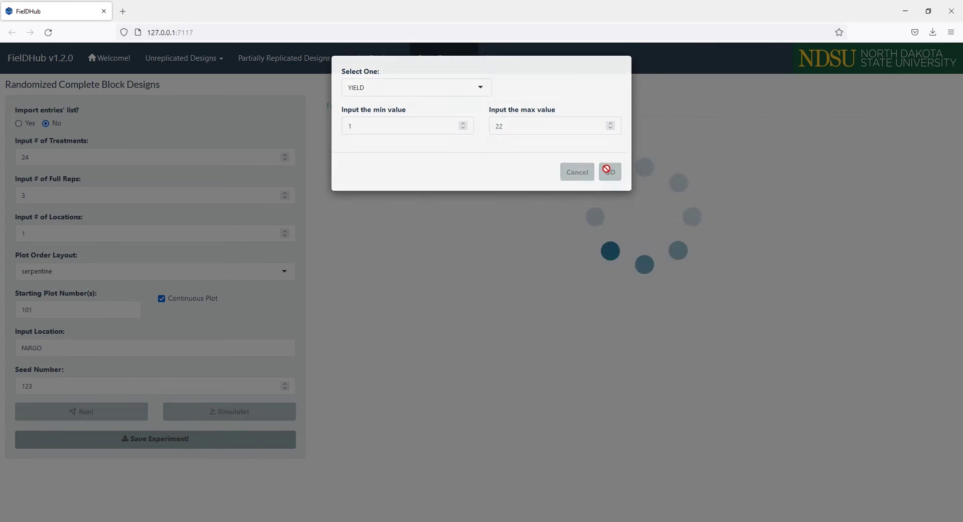
pyautogui.click(357, 111)
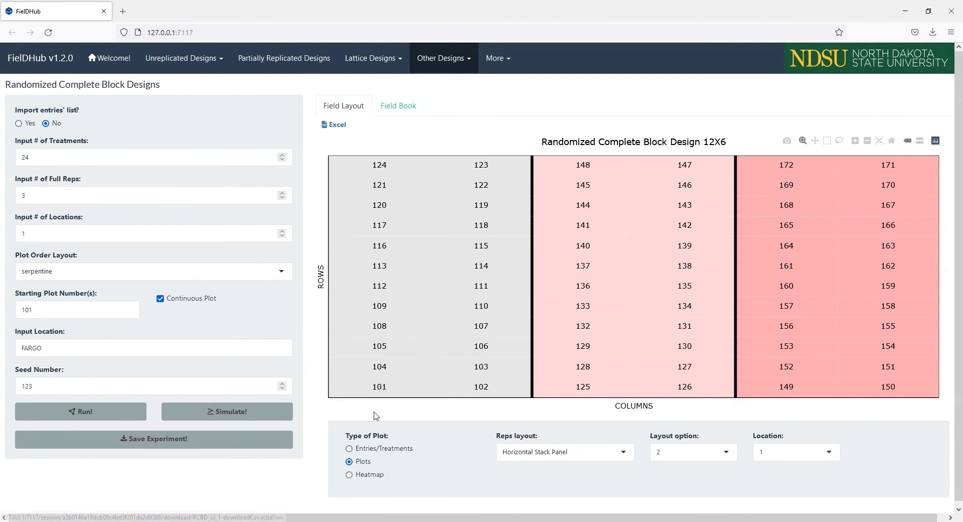
pyautogui.click(369, 476)
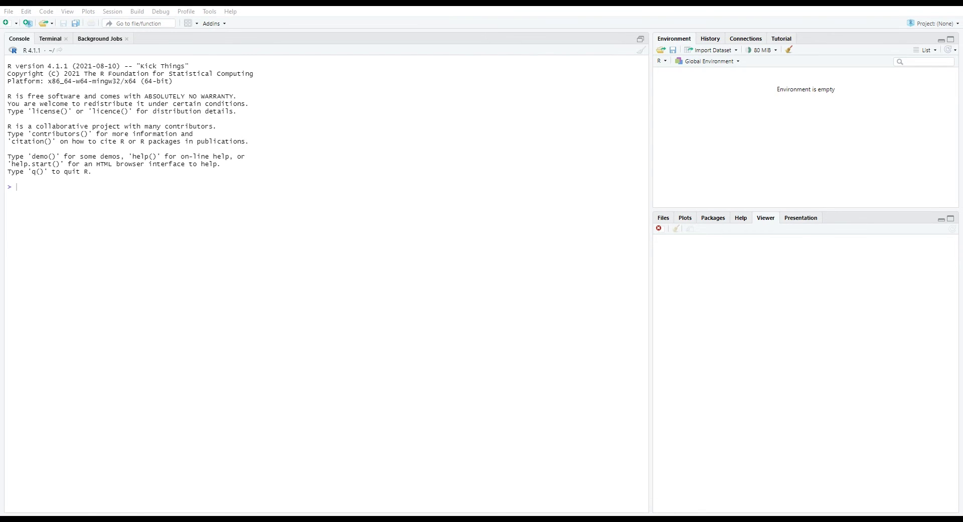
# - Run install.packages("FielDHub") and then library(FielDHub) in the console
pyautogui.write('install.packages("FielDHub")')
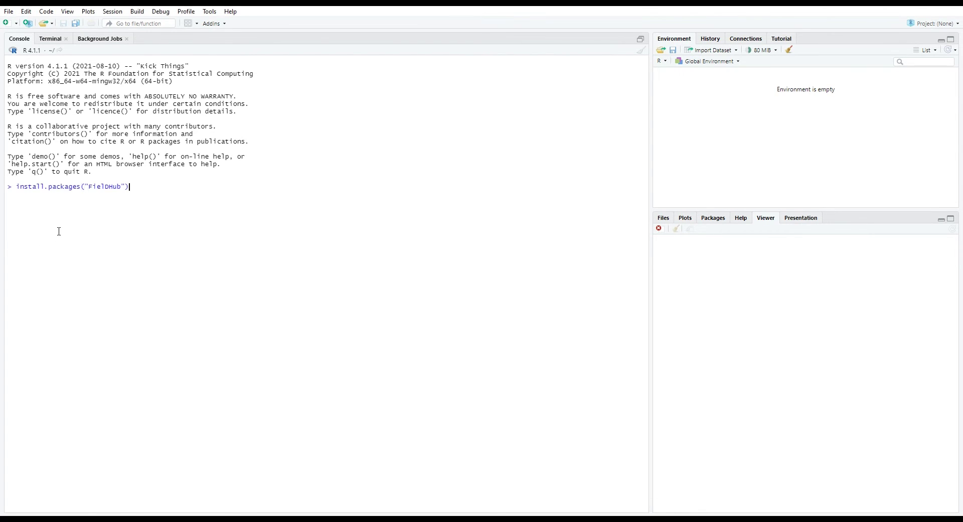
pyautogui.press('Return')
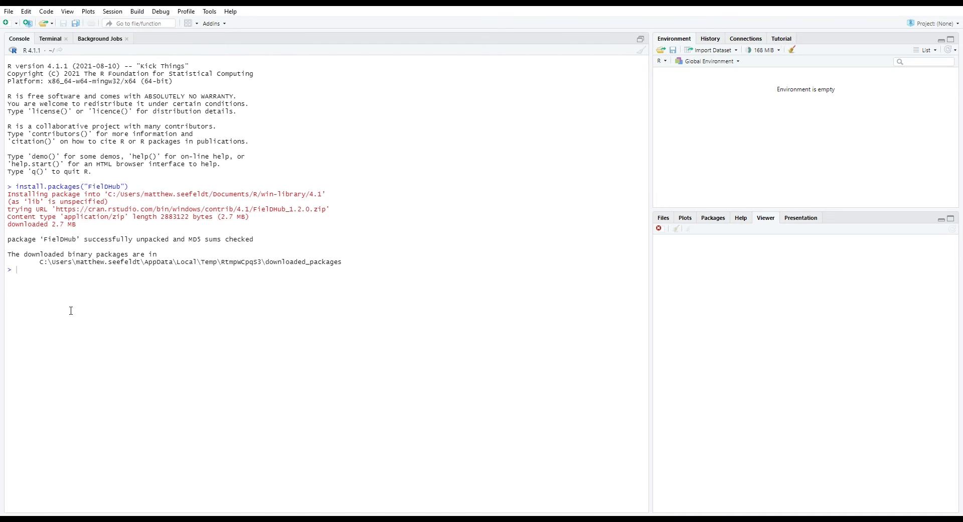
pyautogui.write('library(FieldHub)')
pyautogui.press('Return')
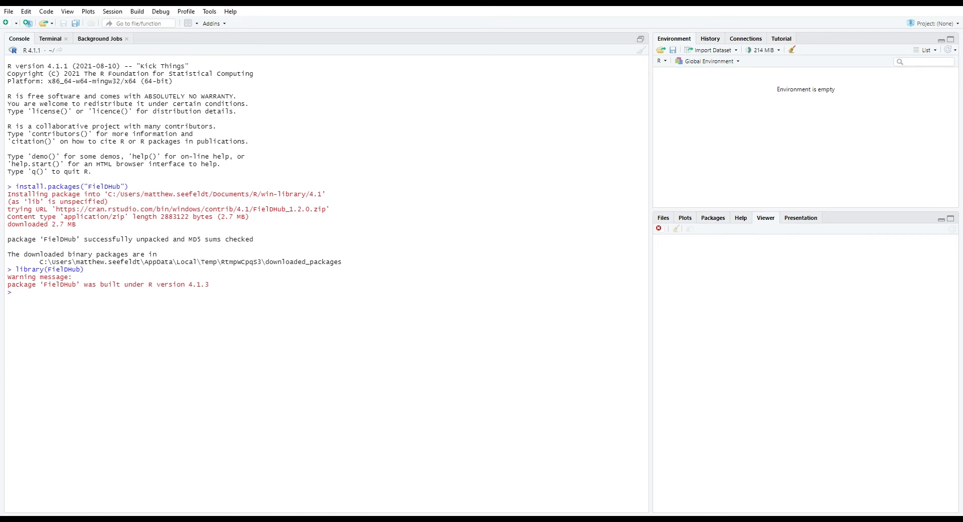
# - Run my_experiment <- RCBD(t = 24, reps = 3, l = 1, plotNumber = 101, locationNames = "FARGO", seed = 123)
pyautogui.write('my_experiment <- RCBD(')
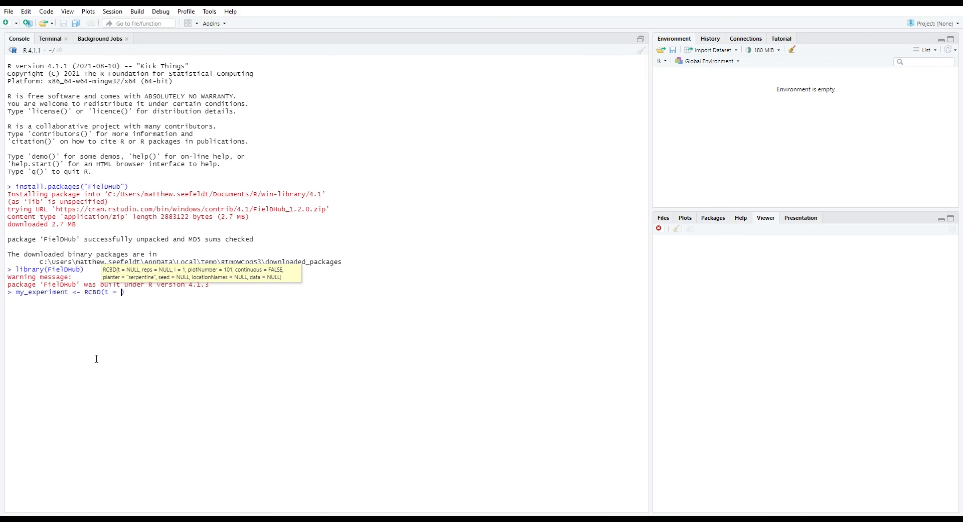
pyautogui.write('t = 24, reps = 3, l = 1, plotNumber')
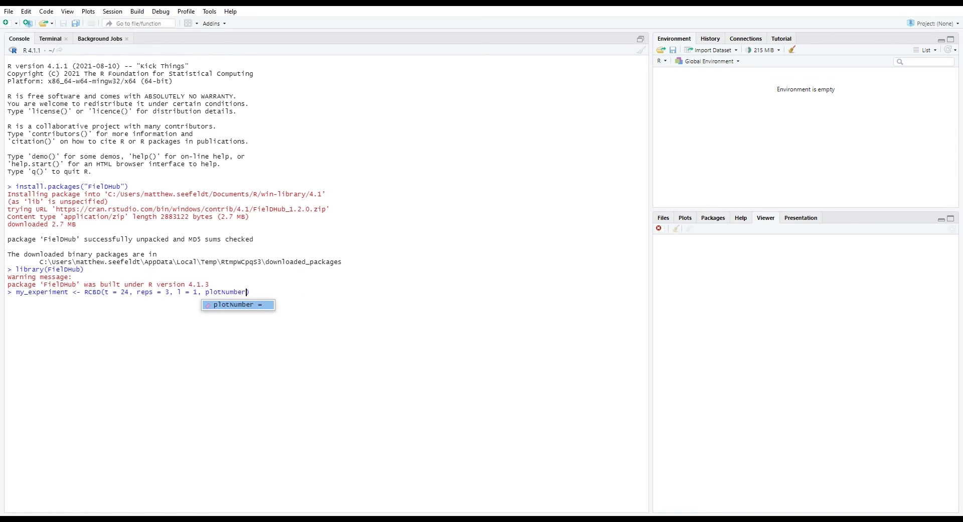
pyautogui.write(' = 101, locationNames')
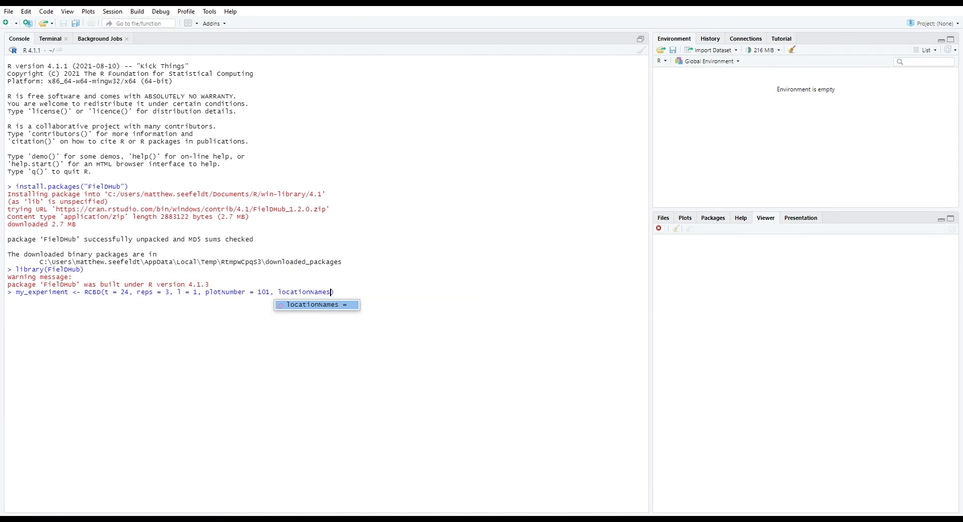
pyautogui.press('Tab')
pyautogui.write('"FARGO"')
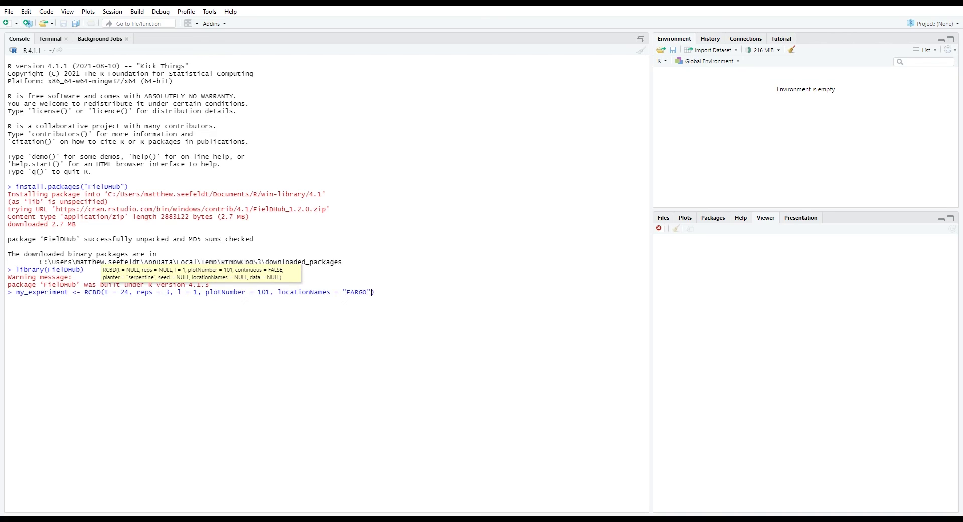
pyautogui.write(', seed')
pyautogui.press('Tab')
pyautogui.write('123')
pyautogui.press('Return')
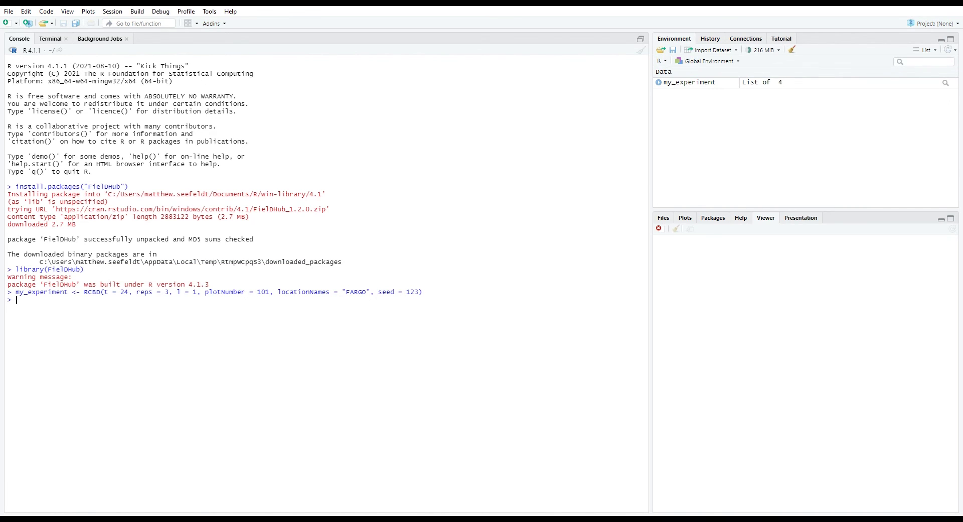
pyautogui.write('print(my_experiment')
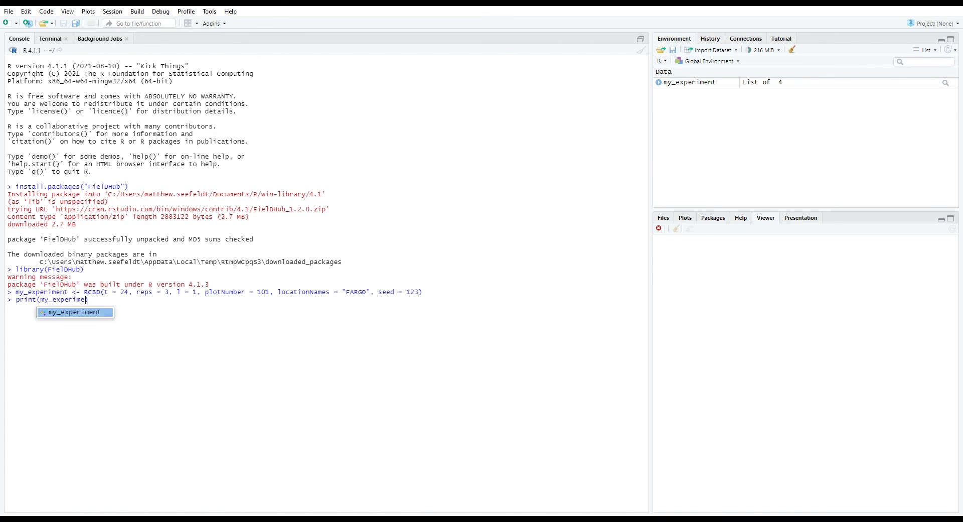
# - Print my_experiment's design summary and its 72-row my_experiment$fieldBook, scrolling through the output
pyautogui.press('Return')
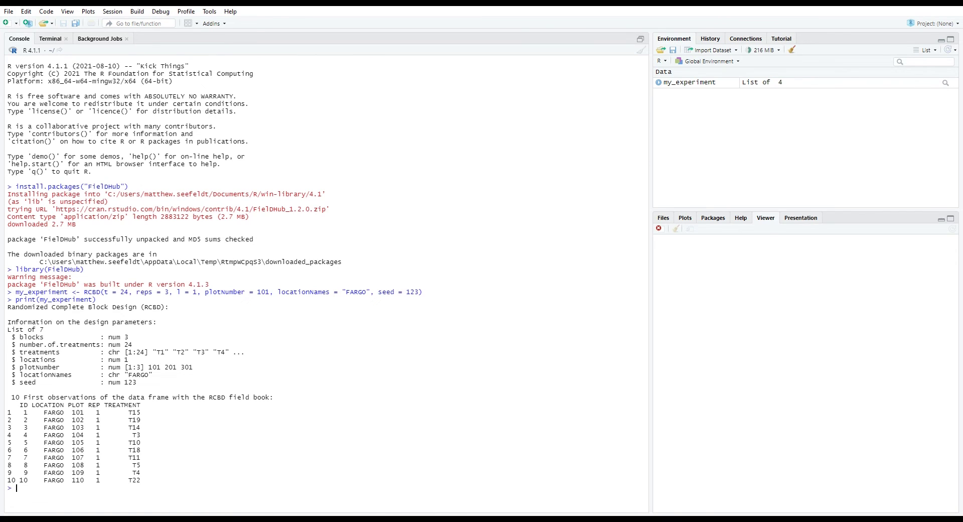
pyautogui.write('my_e')
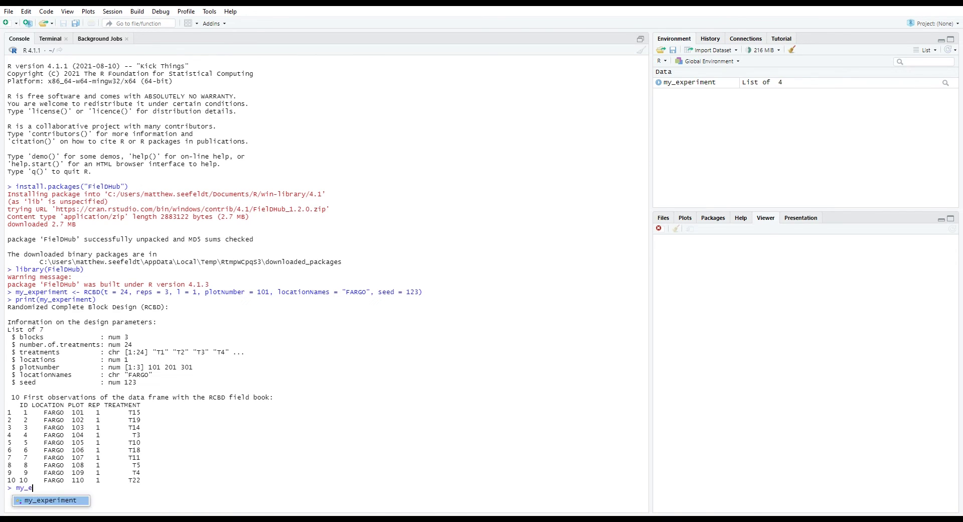
pyautogui.write('xperiment$fieldBook')
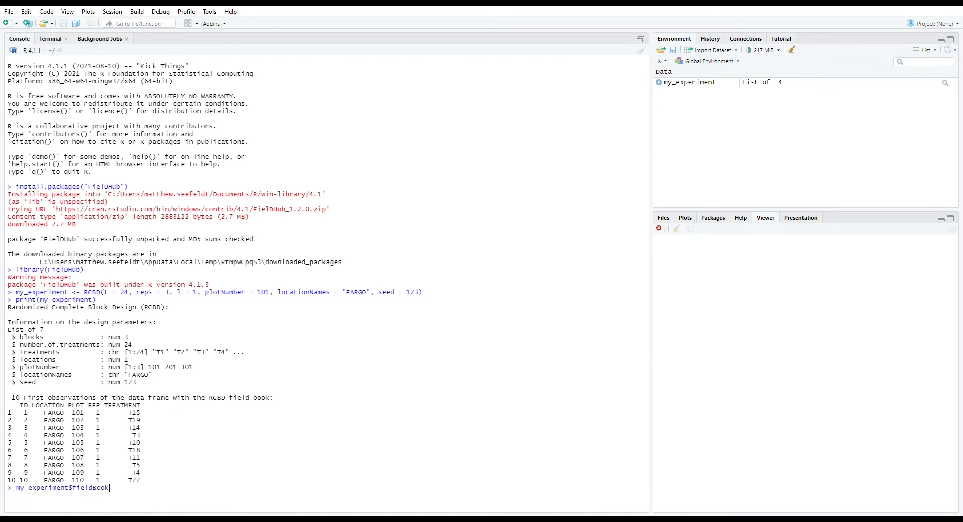
pyautogui.press('Return')
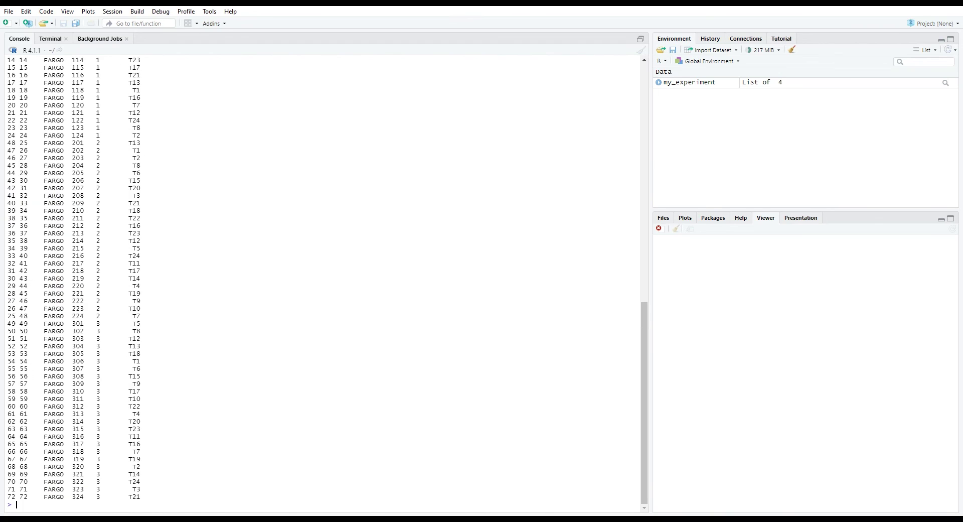
pyautogui.scroll(5, 270, 347)
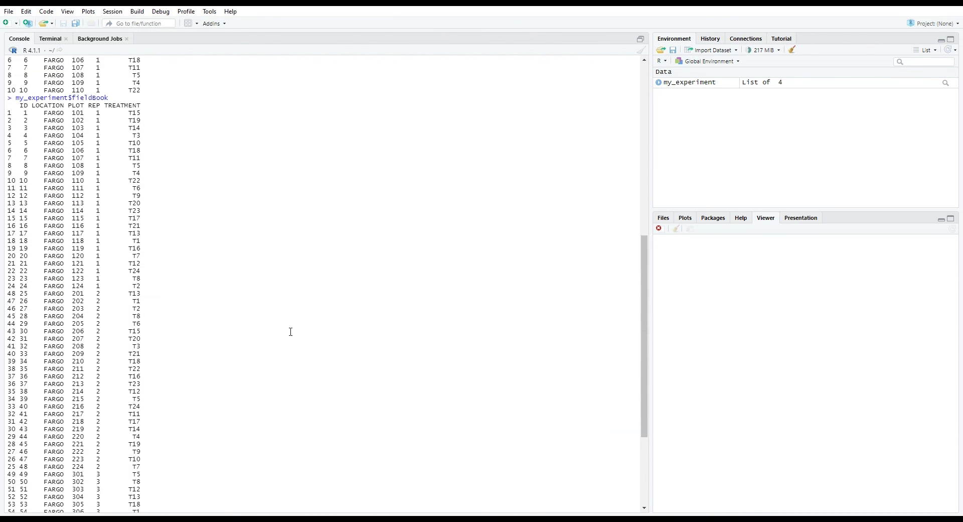
pyautogui.scroll(-5, 284, 323)
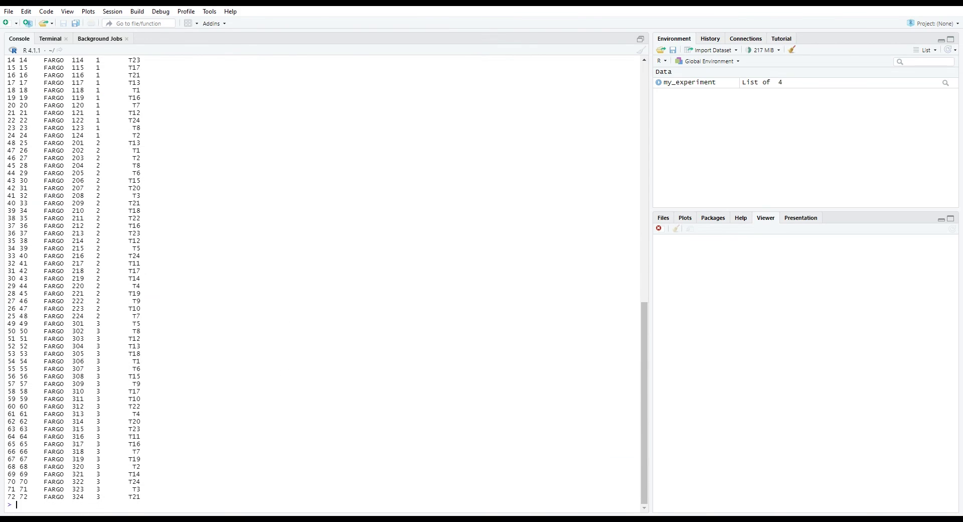
pyautogui.write('plot(my')
pyautogui.write('_experim')
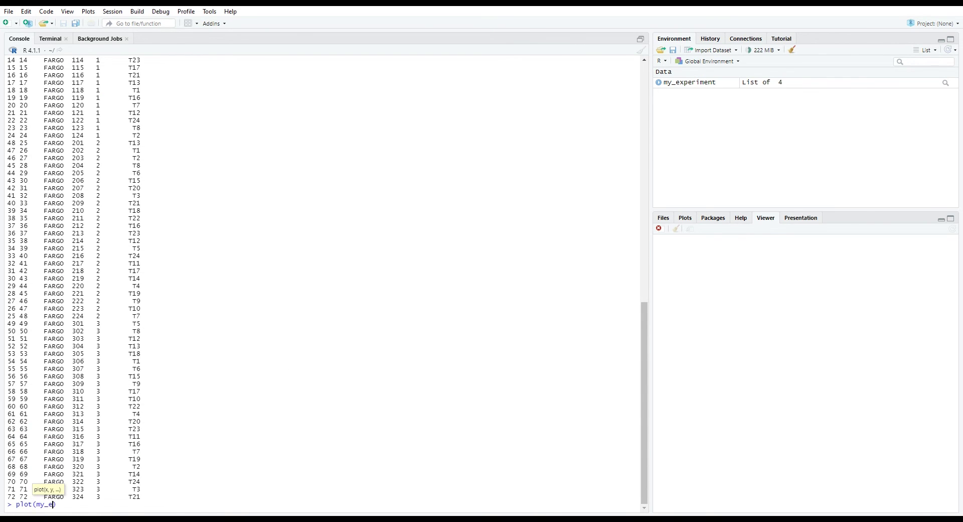